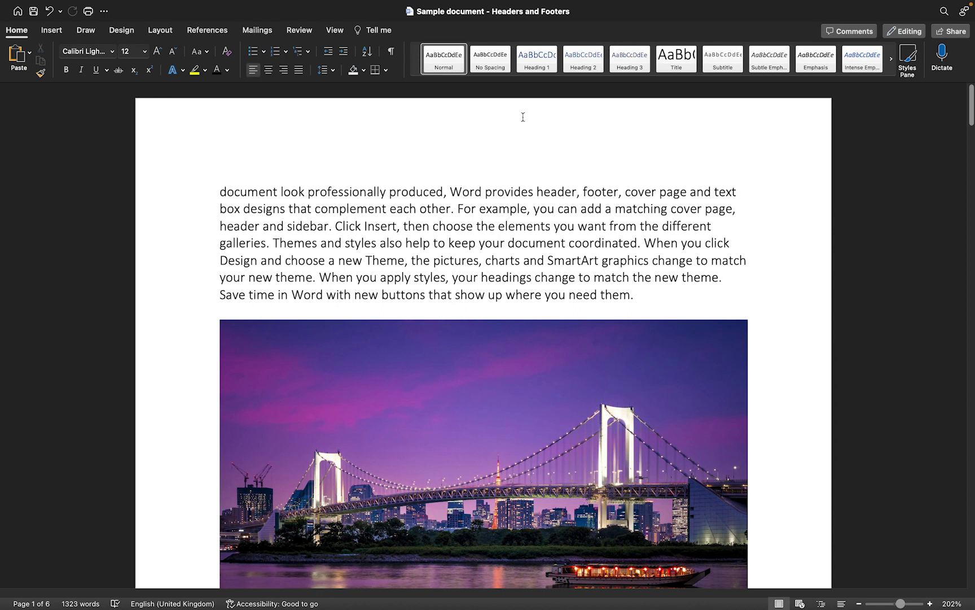
Open the page header for editing and type the test text 'hshsh'.
{"action": "scroll", "coordinate": [419, 126], "scroll_direction": "down", "scroll_amount": 10}
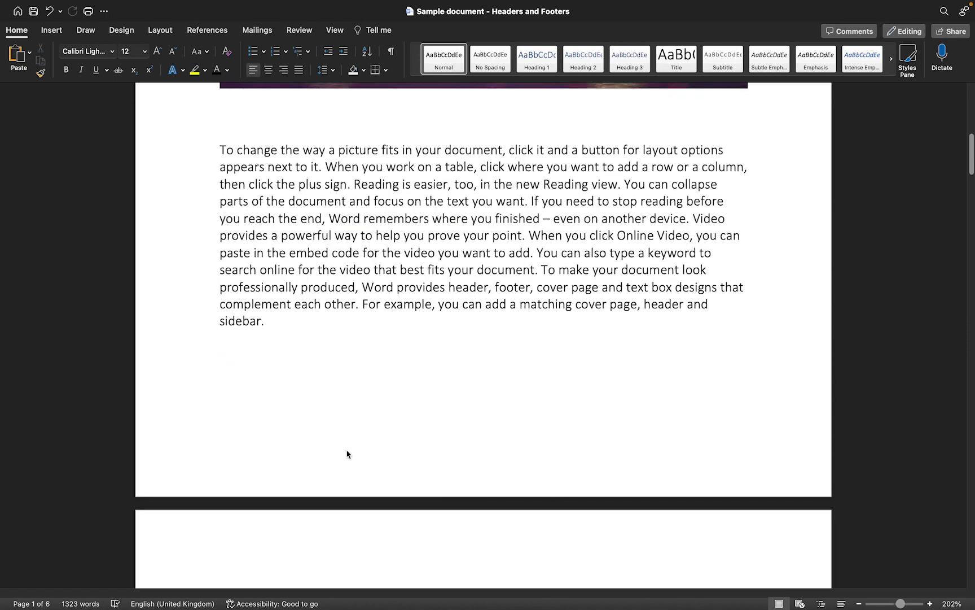
{"action": "scroll", "coordinate": [350, 454], "scroll_direction": "down", "scroll_amount": 1}
{"action": "scroll", "coordinate": [353, 452], "scroll_direction": "up", "scroll_amount": 10}
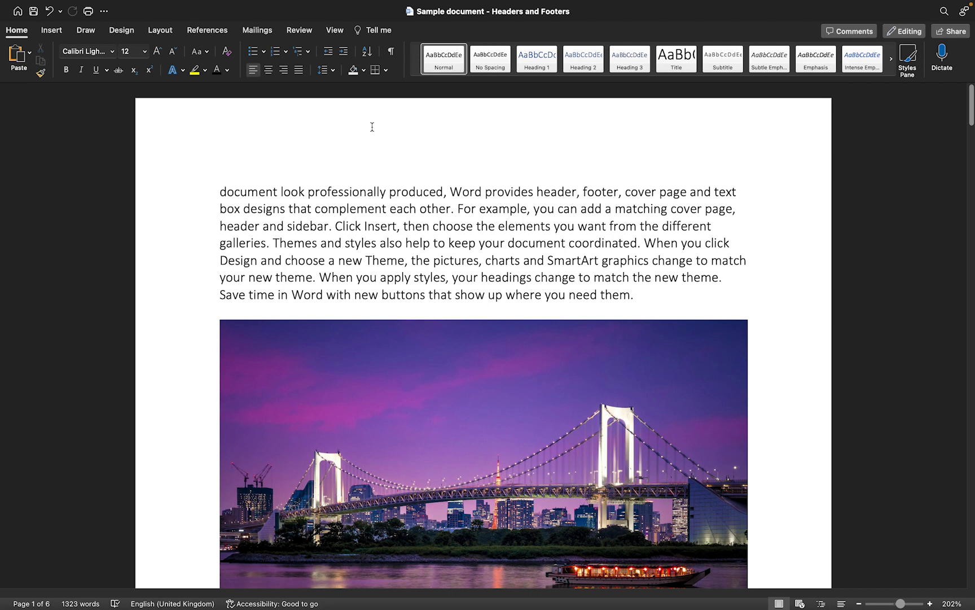
{"action": "right_click", "coordinate": [372, 127]}
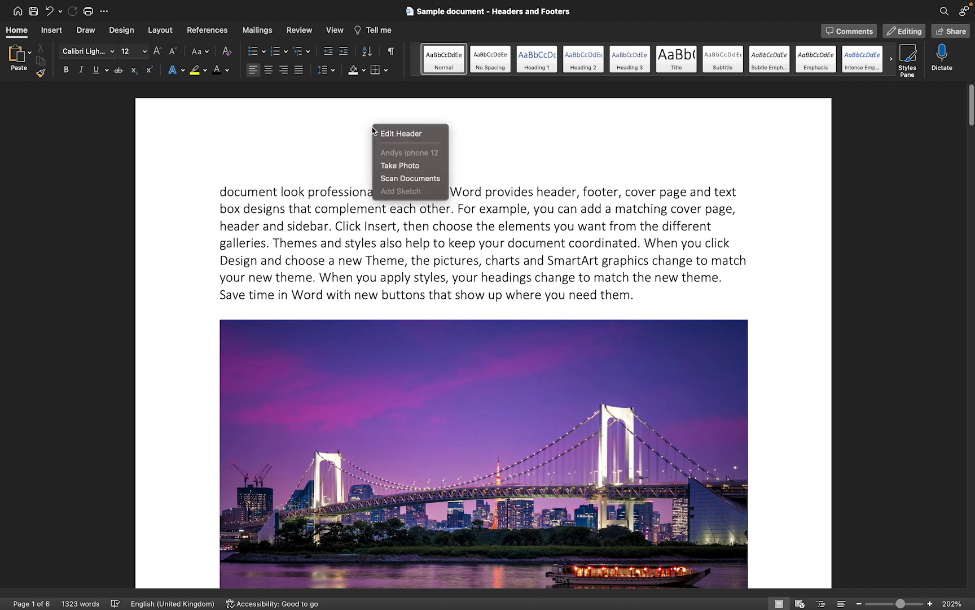
{"action": "left_click", "coordinate": [414, 138]}
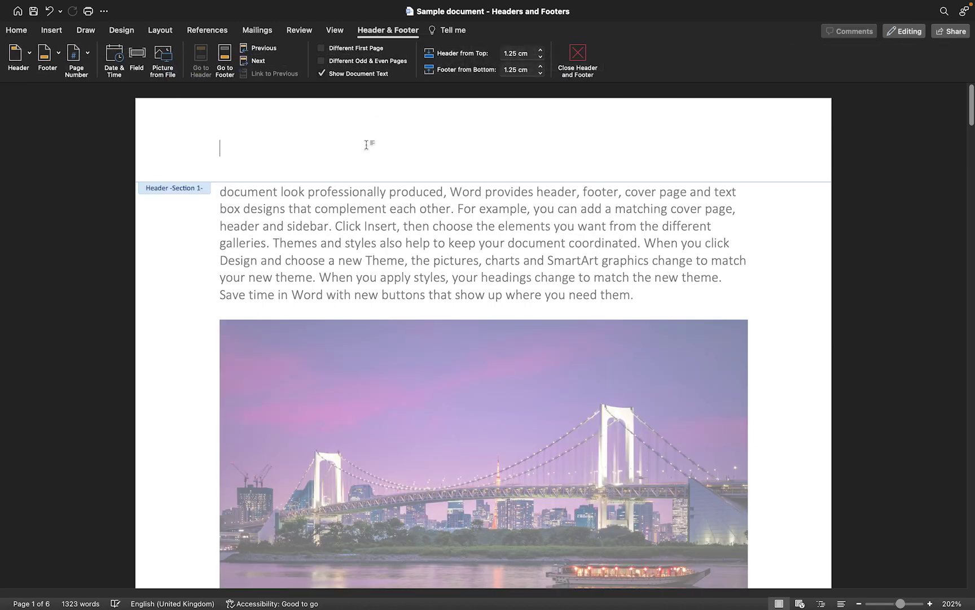
{"action": "type", "text": "hshsh"}
Select and delete the 'hshsh' test text so the header is blank.
{"action": "scroll", "coordinate": [366, 148], "scroll_direction": "down", "scroll_amount": 15}
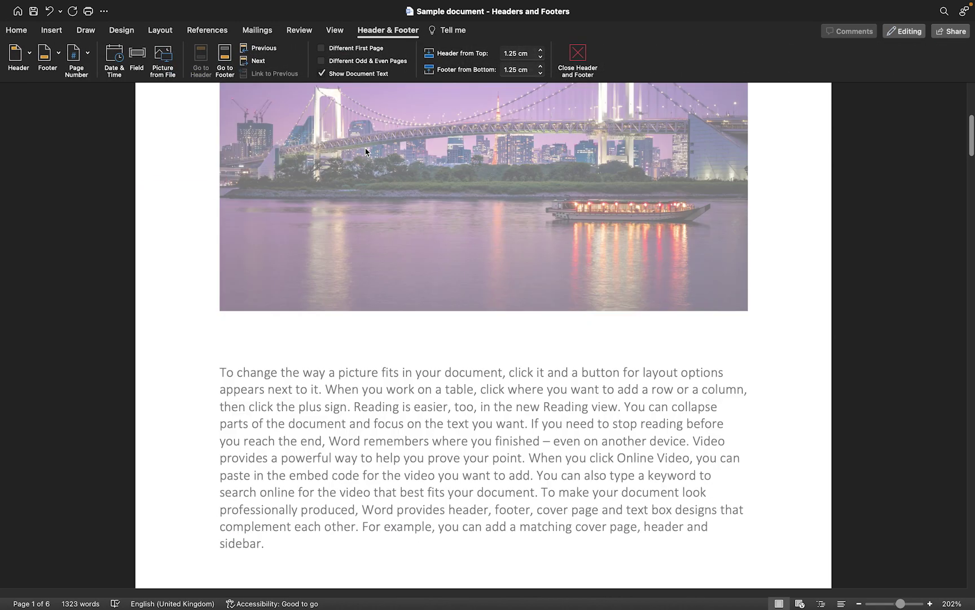
{"action": "scroll", "coordinate": [365, 151], "scroll_direction": "down", "scroll_amount": 20}
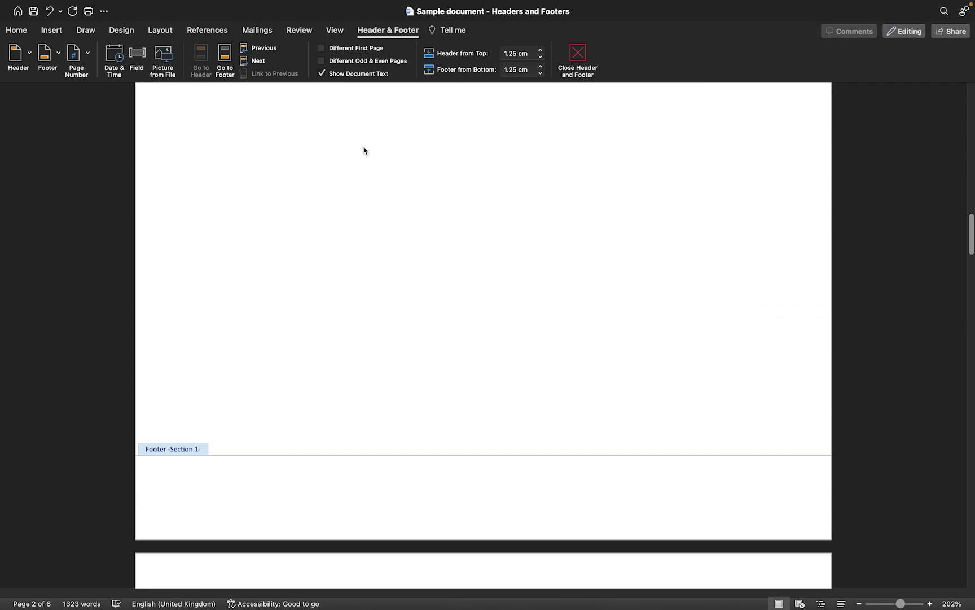
{"action": "scroll", "coordinate": [281, 212], "scroll_direction": "down", "scroll_amount": 2}
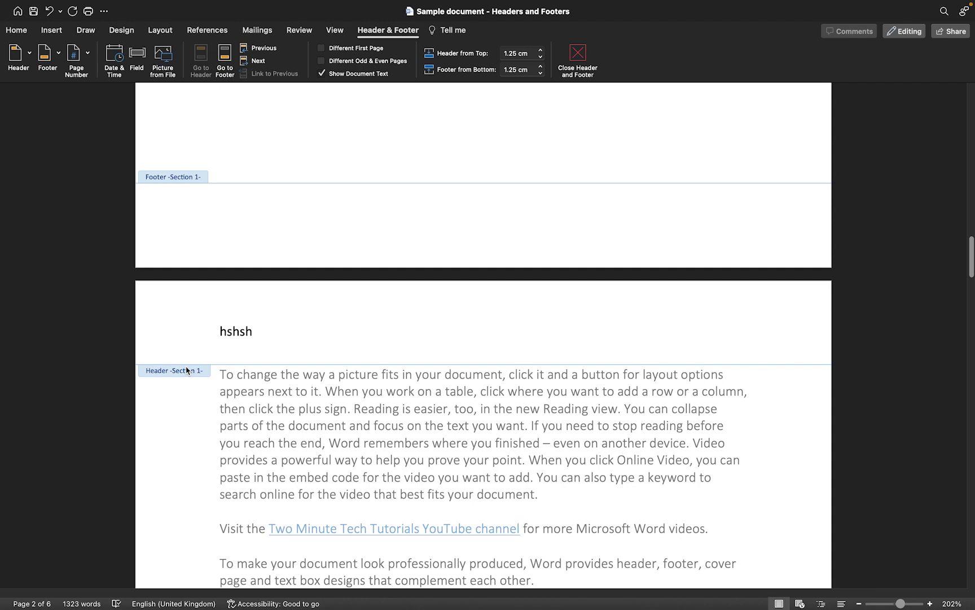
{"action": "left_click_drag", "start_coordinate": [260, 331], "coordinate": [222, 332]}
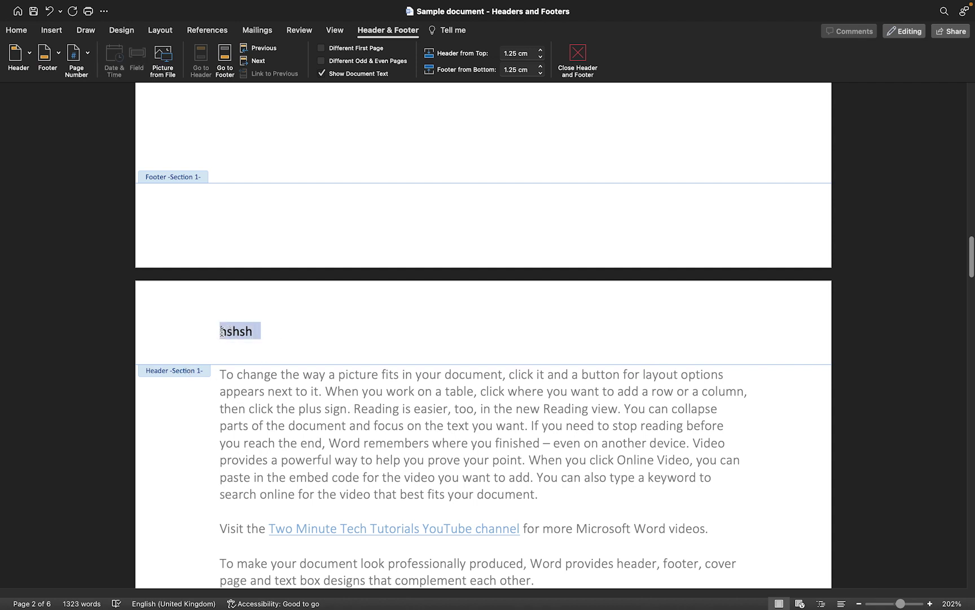
{"action": "key", "text": "BackSpace"}
{"action": "scroll", "coordinate": [239, 341], "scroll_direction": "up", "scroll_amount": 10}
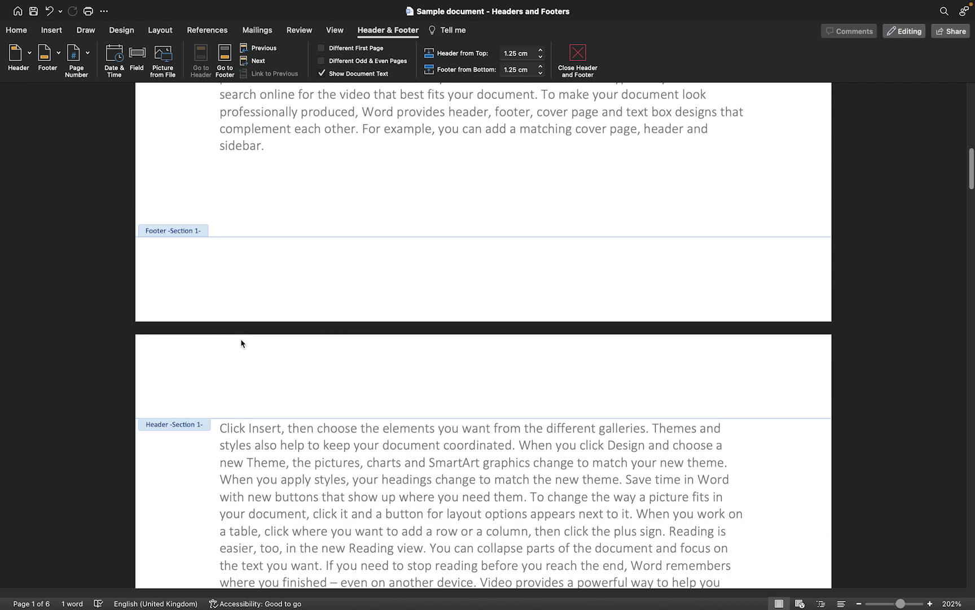
{"action": "scroll", "coordinate": [241, 339], "scroll_direction": "up", "scroll_amount": 10}
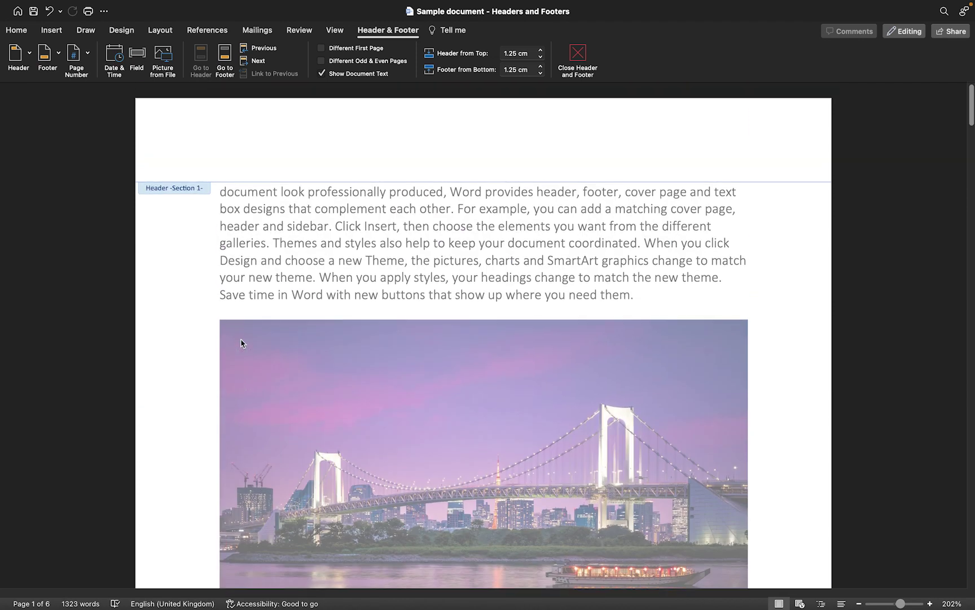
{"action": "left_click", "coordinate": [232, 156]}
{"action": "key", "text": "Tab"}
{"action": "type", "text": "fdsfs"}
{"action": "key", "text": "Tab"}
{"action": "type", "text": "fds"}
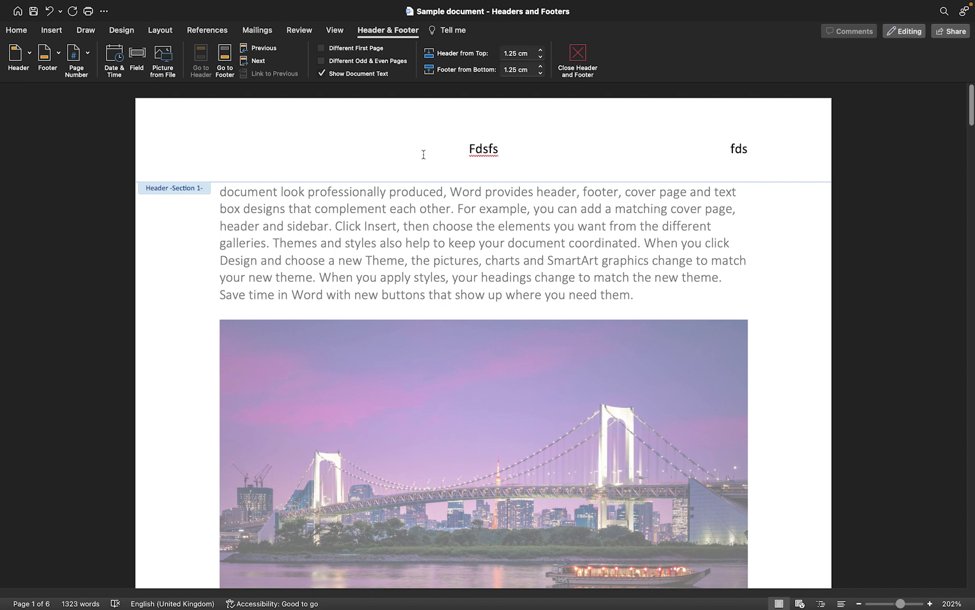
{"action": "key", "text": "BackSpace"}
{"action": "key", "text": "BackSpace"}
{"action": "key", "text": "BackSpace"}
{"action": "key", "text": "BackSpace"}
{"action": "key", "text": "BackSpace"}
{"action": "key", "text": "BackSpace"}
{"action": "key", "text": "BackSpace"}
{"action": "key", "text": "BackSpace"}
{"action": "key", "text": "BackSpace"}
{"action": "key", "text": "BackSpace"}
Leave and re-enter header editing, then show the built-in Header designs gallery.
{"action": "left_click", "coordinate": [577, 58]}
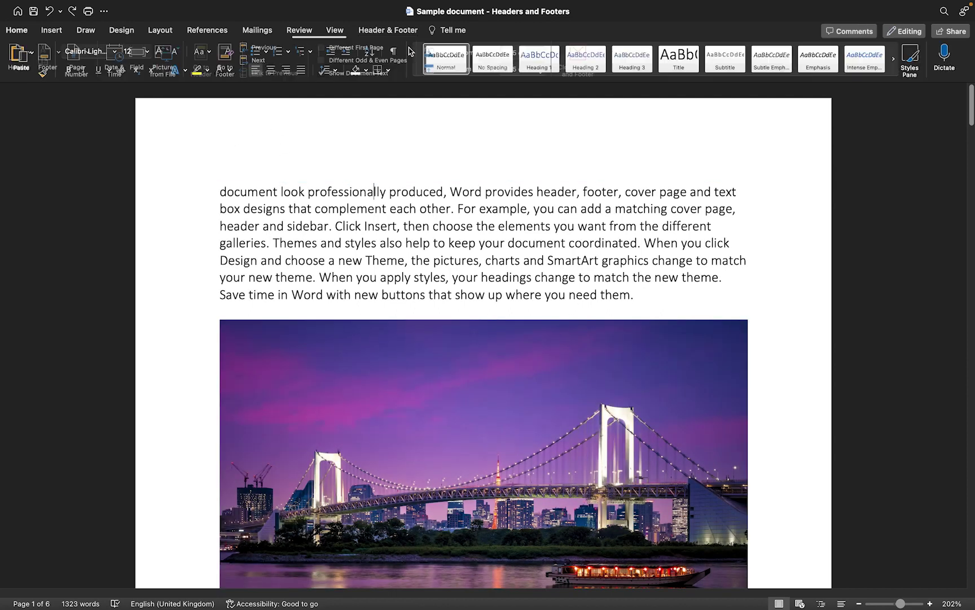
{"action": "double_click", "coordinate": [385, 137]}
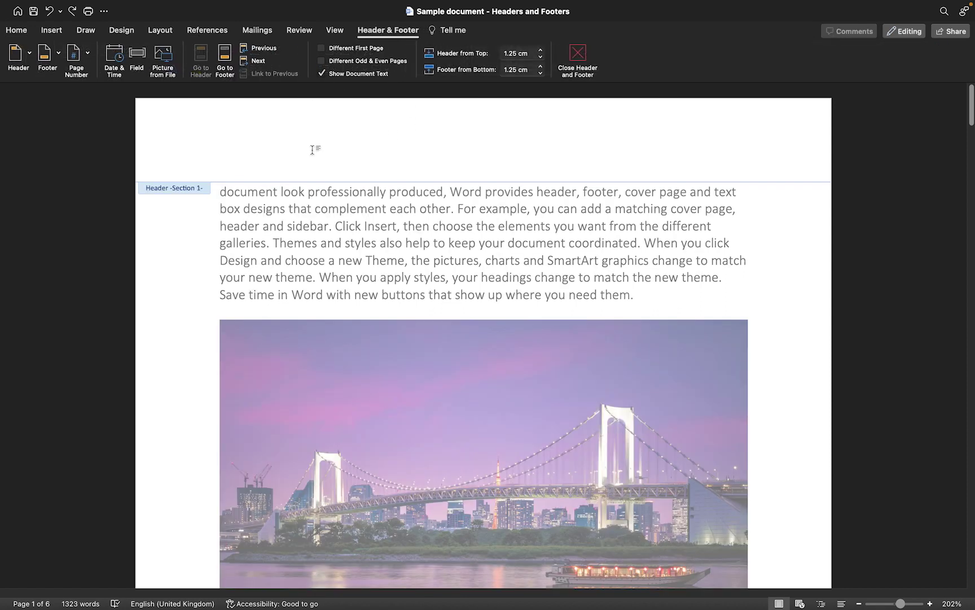
{"action": "left_click", "coordinate": [26, 54]}
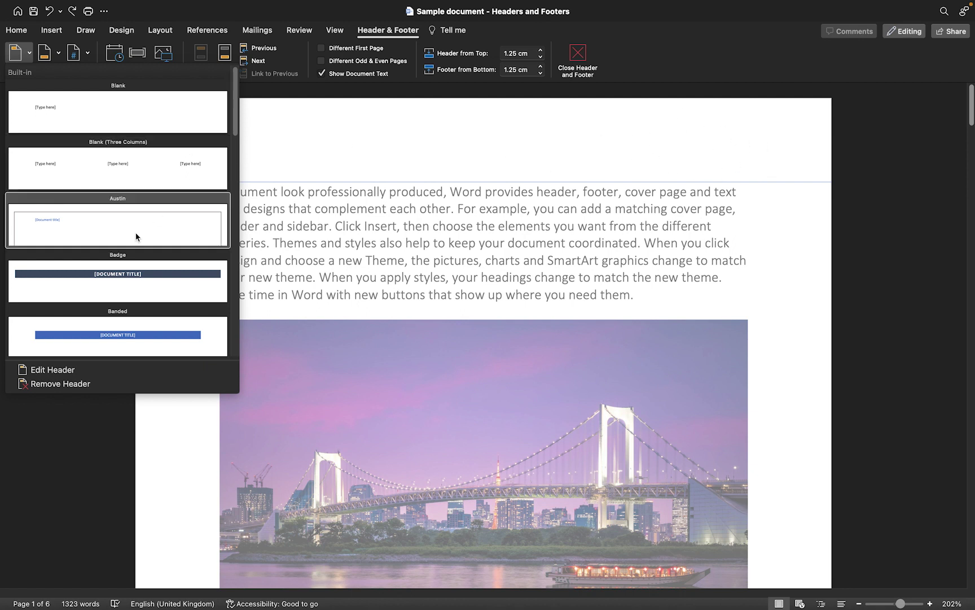
Apply the Badge header design with its dark [DOCUMENT TITLE] banner.
{"action": "left_click", "coordinate": [120, 282]}
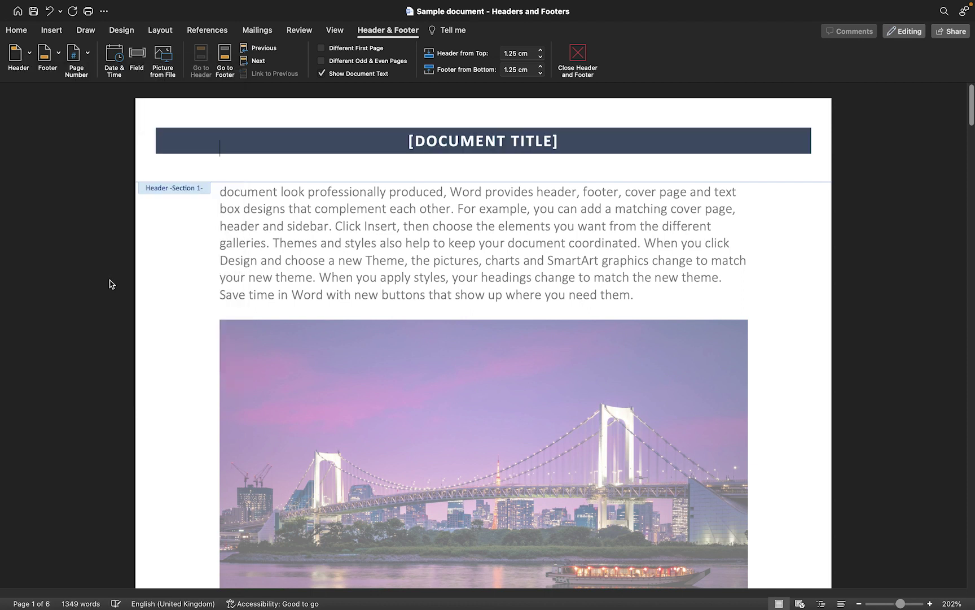
{"action": "scroll", "coordinate": [293, 192], "scroll_direction": "down", "scroll_amount": 20}
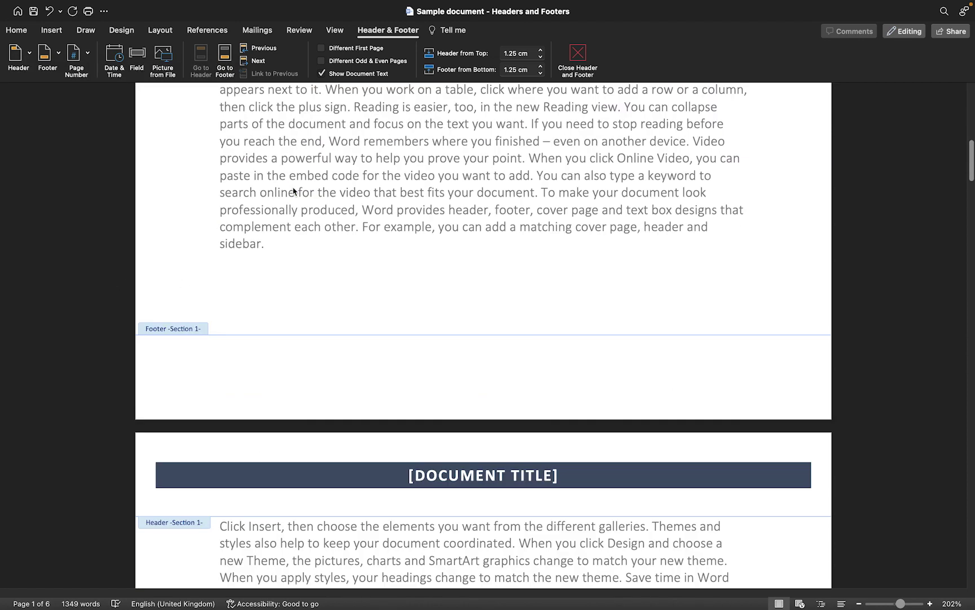
{"action": "scroll", "coordinate": [293, 192], "scroll_direction": "down", "scroll_amount": 5}
{"action": "scroll", "coordinate": [293, 191], "scroll_direction": "up", "scroll_amount": 20}
{"action": "scroll", "coordinate": [293, 192], "scroll_direction": "up", "scroll_amount": 3}
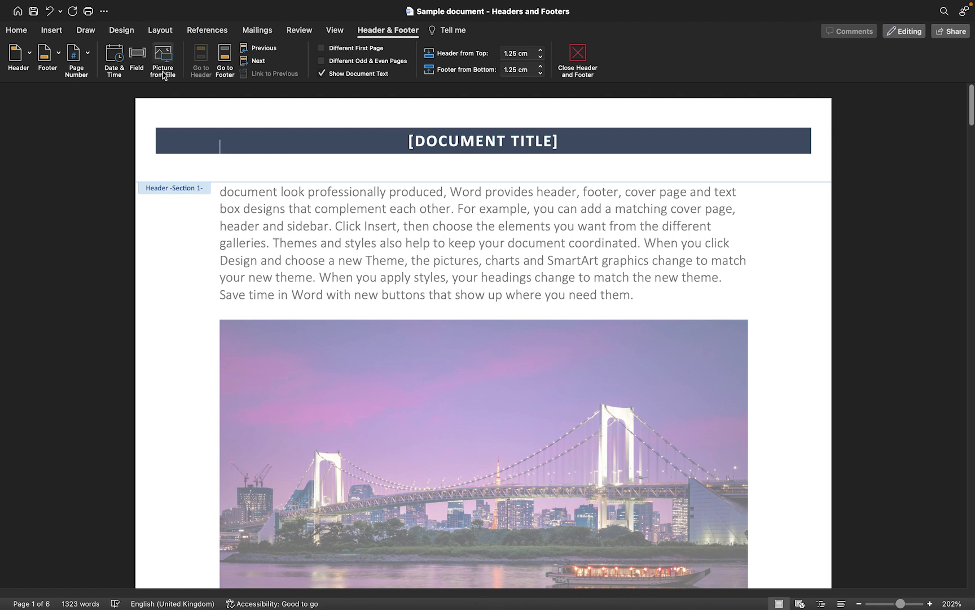
Enter 'Sample document - Headers and Footers' as the Title in File > Properties Summary.
{"action": "left_click", "coordinate": [21, 31]}
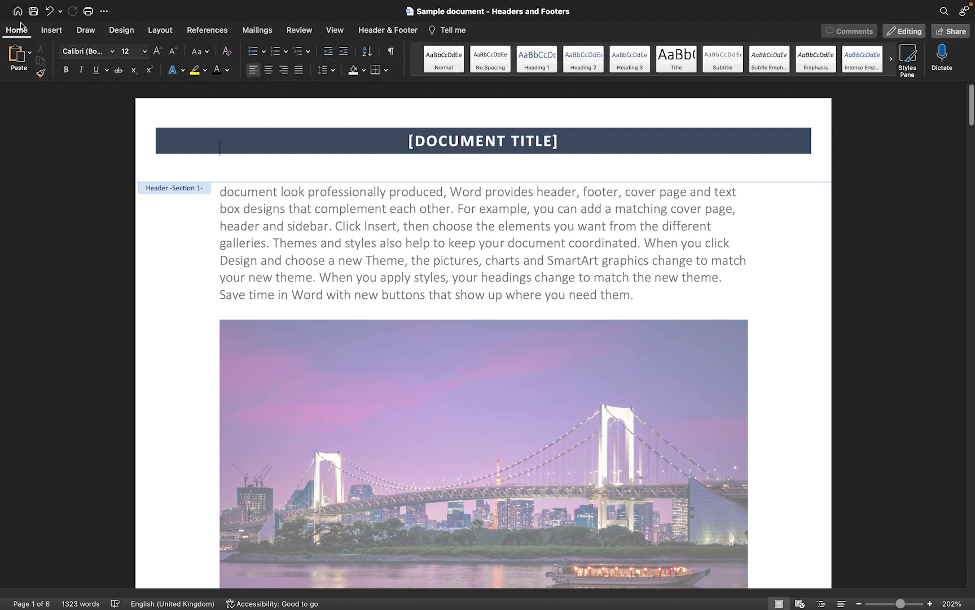
{"action": "left_click", "coordinate": [67, 7]}
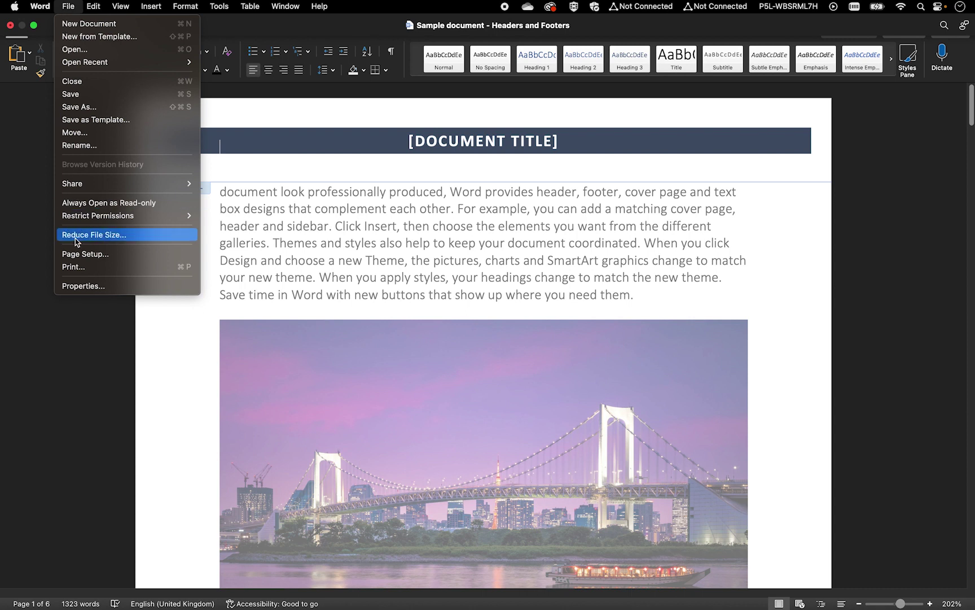
{"action": "left_click", "coordinate": [97, 287]}
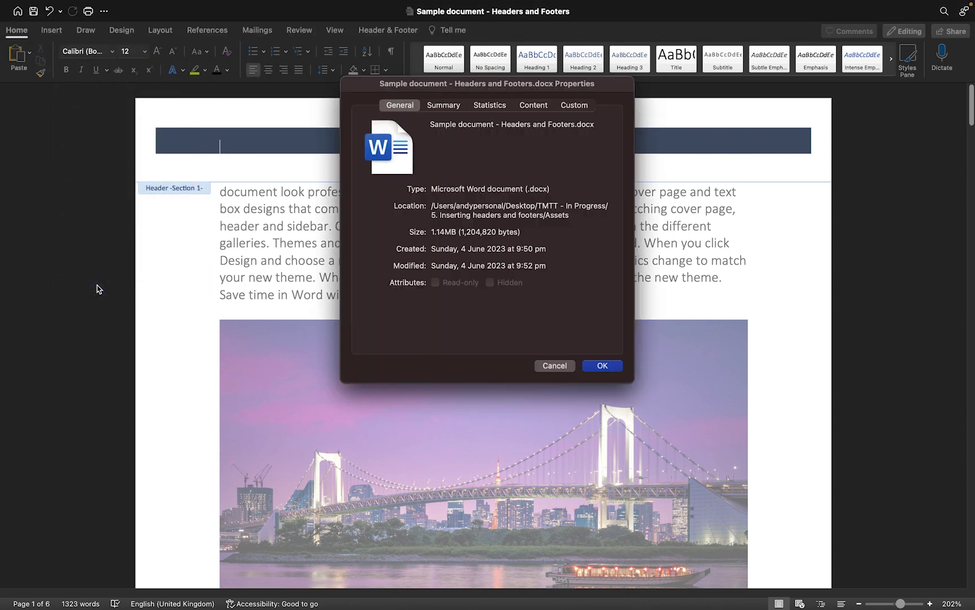
{"action": "left_click", "coordinate": [441, 109]}
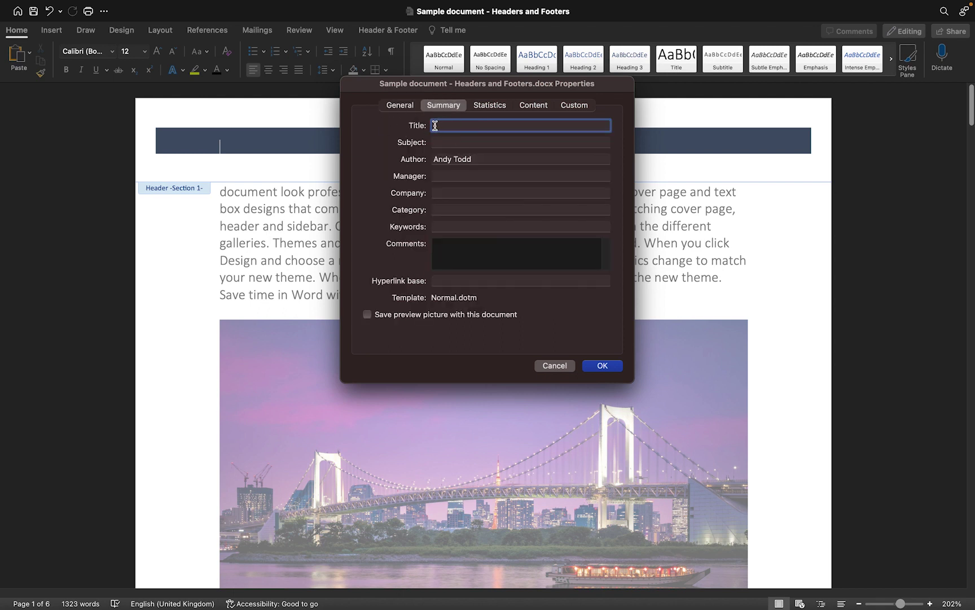
{"action": "type", "text": "Sample document - Headers and F"}
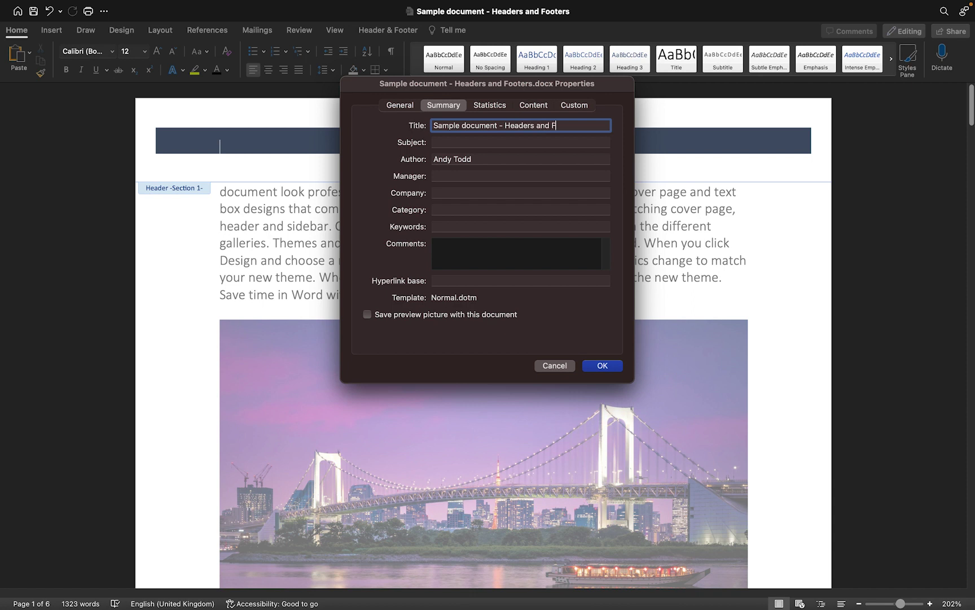
{"action": "type", "text": "ooters"}
{"action": "left_click_drag", "start_coordinate": [410, 84], "coordinate": [501, 125]}
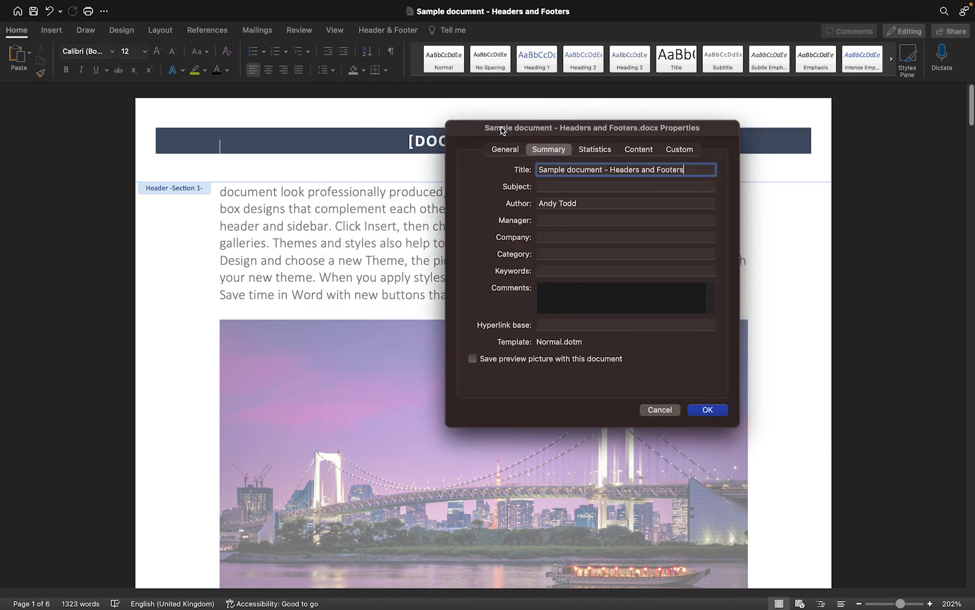
Confirm the new title and check page 2's header reads SAMPLE DOCUMENT - HEADERS AND FOOTERS.
{"action": "left_click", "coordinate": [707, 411]}
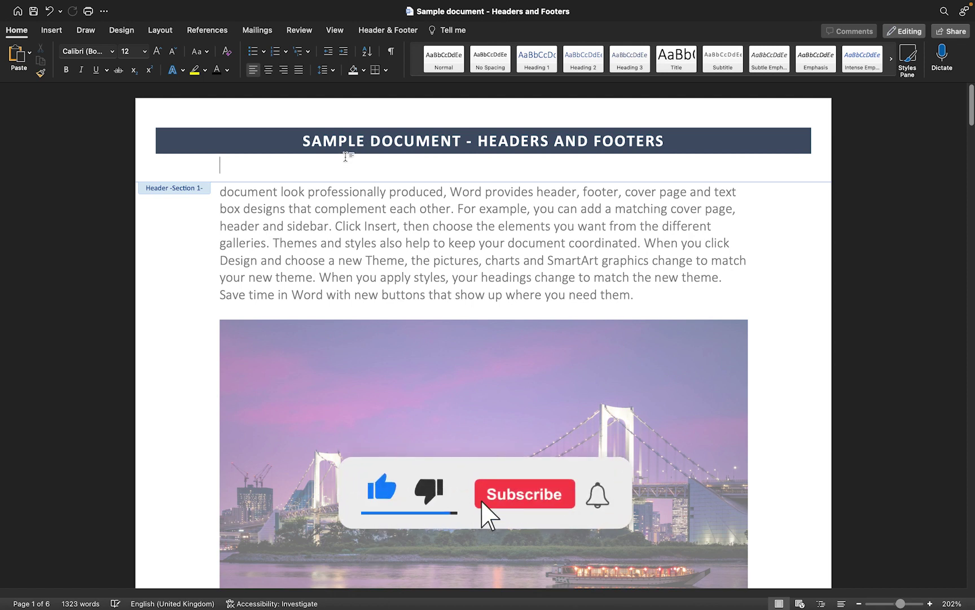
{"action": "left_click", "coordinate": [382, 33]}
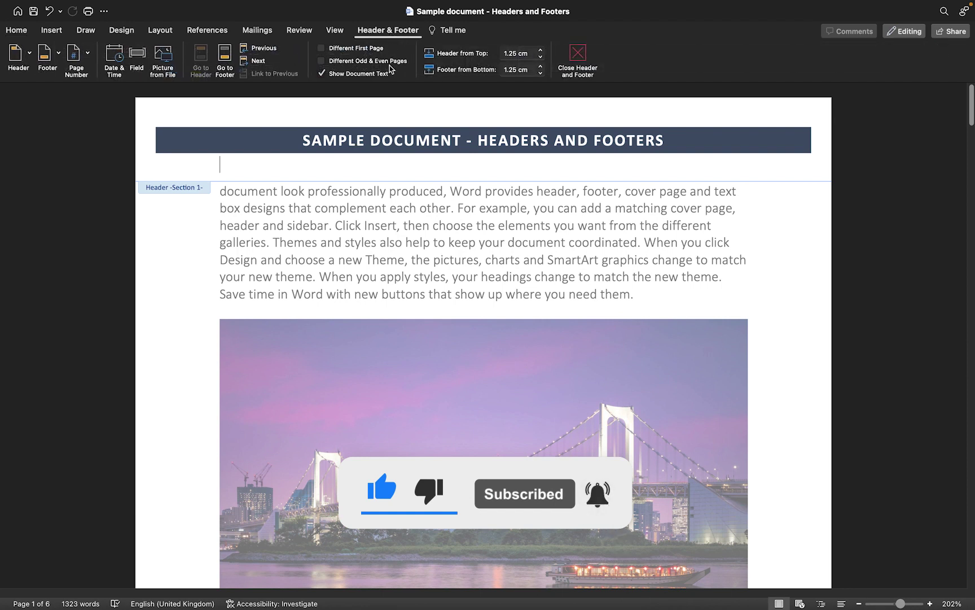
{"action": "scroll", "coordinate": [392, 163], "scroll_direction": "down", "scroll_amount": 15}
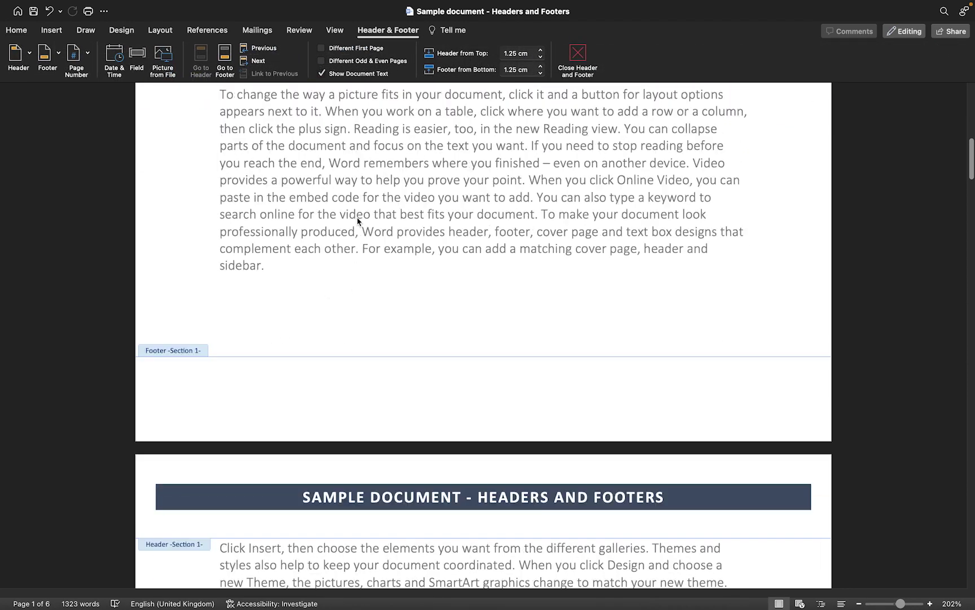
{"action": "scroll", "coordinate": [360, 219], "scroll_direction": "up", "scroll_amount": 15}
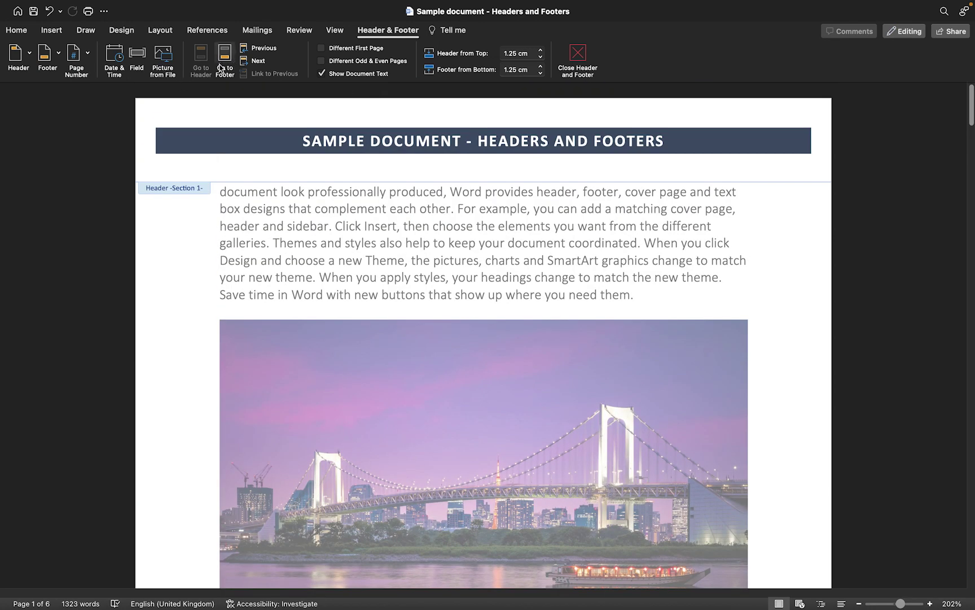
Jump to the section 1 footer, browsing the Footer gallery without choosing a design.
{"action": "left_click", "coordinate": [223, 56]}
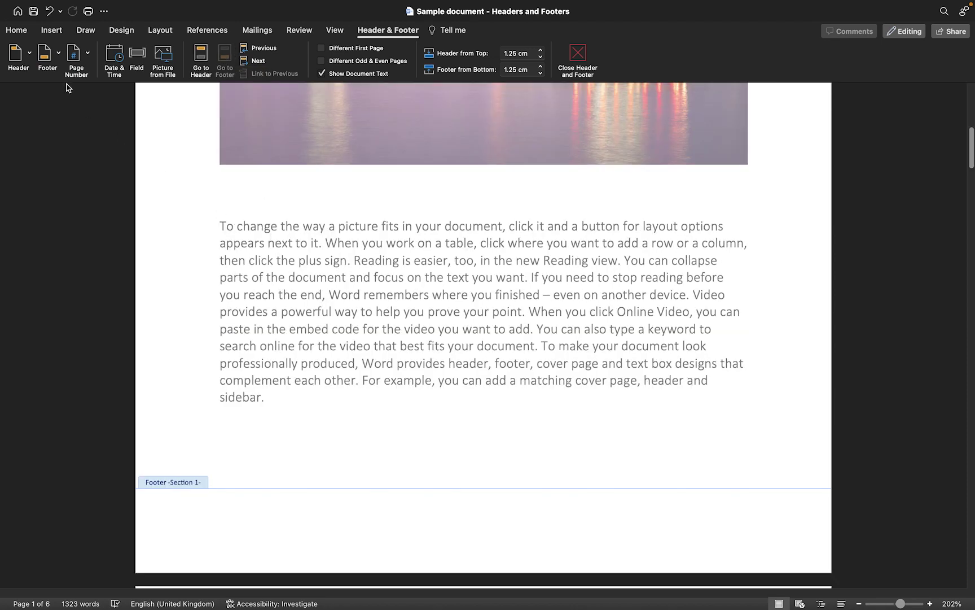
{"action": "left_click", "coordinate": [58, 56]}
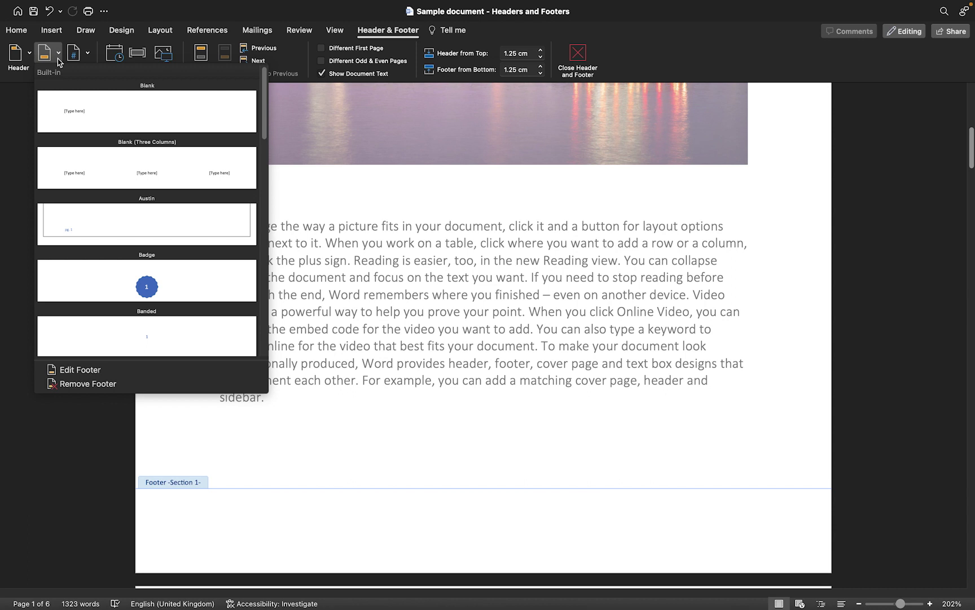
{"action": "left_click", "coordinate": [59, 56]}
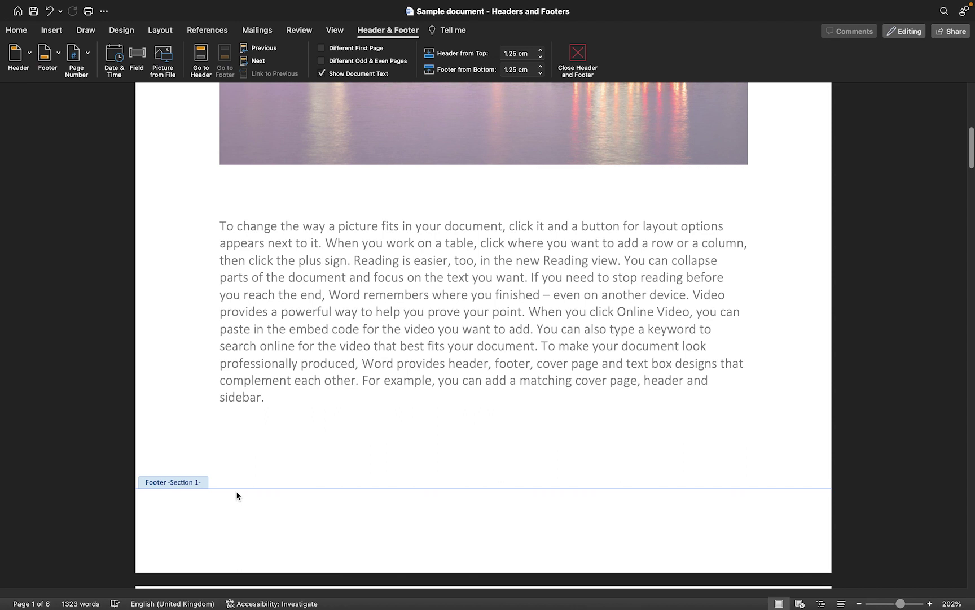
{"action": "type", "text": "05/06/2023"}
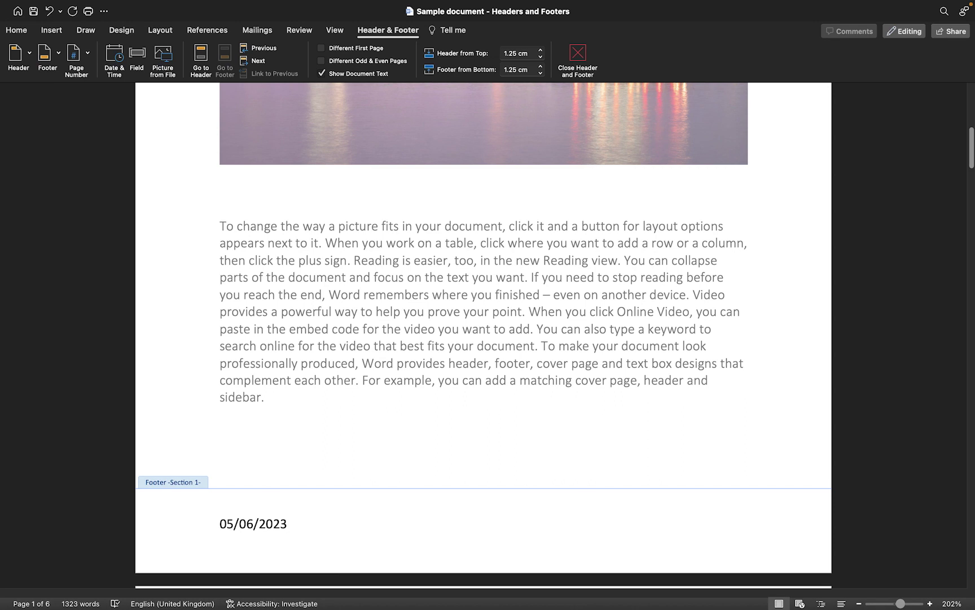
{"action": "left_click_drag", "start_coordinate": [291, 523], "coordinate": [225, 525]}
{"action": "key", "text": "BackSpace"}
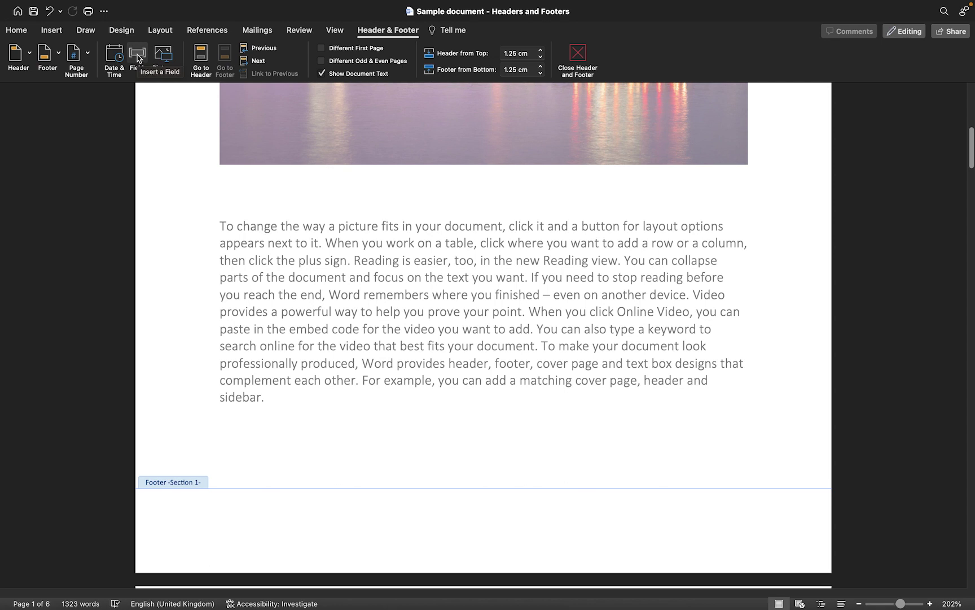
Insert the SaveDate field from the Date and Time category, showing 04/06/2023 21:52:00.
{"action": "left_click", "coordinate": [137, 59]}
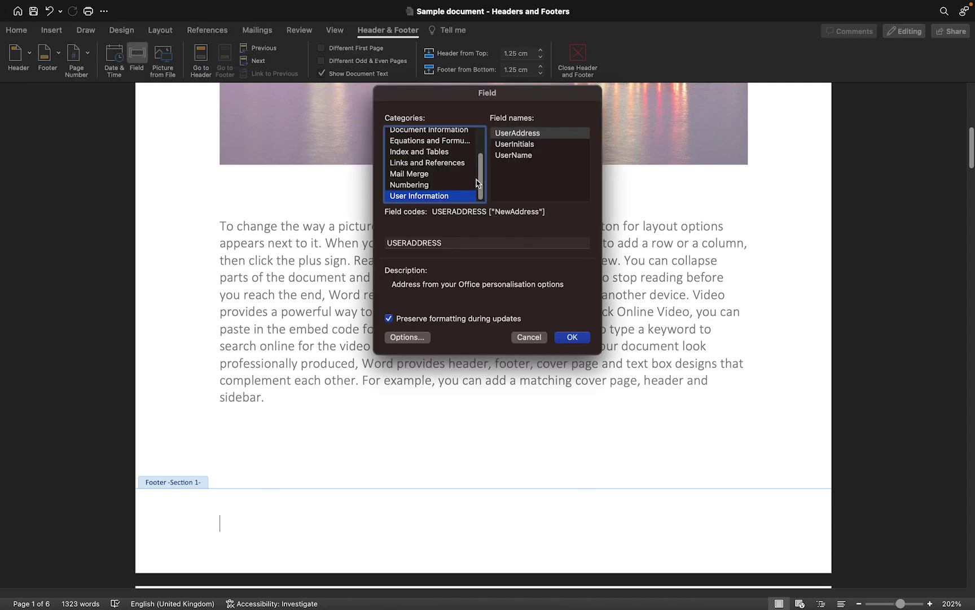
{"action": "left_click_drag", "start_coordinate": [484, 194], "coordinate": [480, 133]}
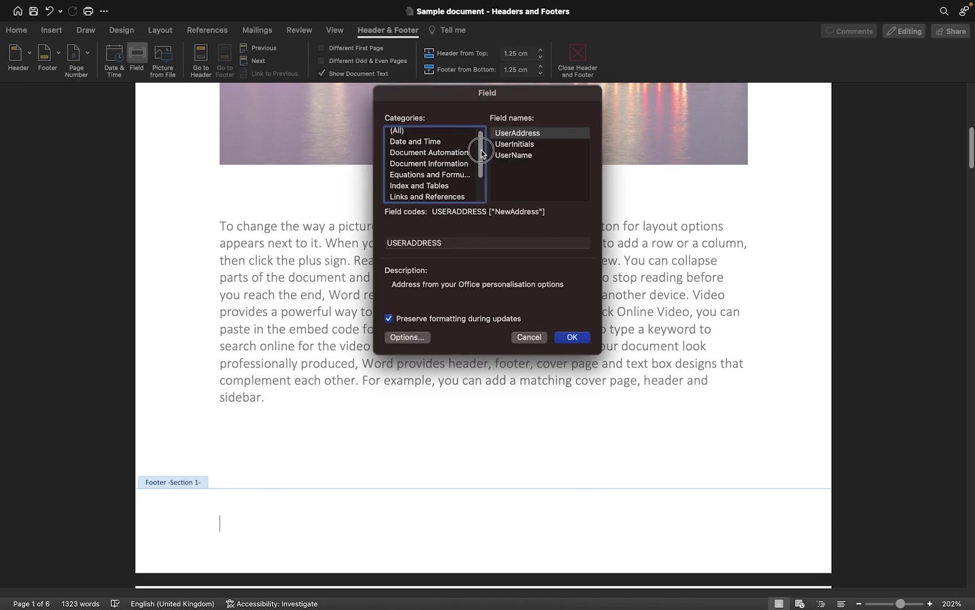
{"action": "left_click", "coordinate": [412, 148]}
{"action": "left_click", "coordinate": [431, 158]}
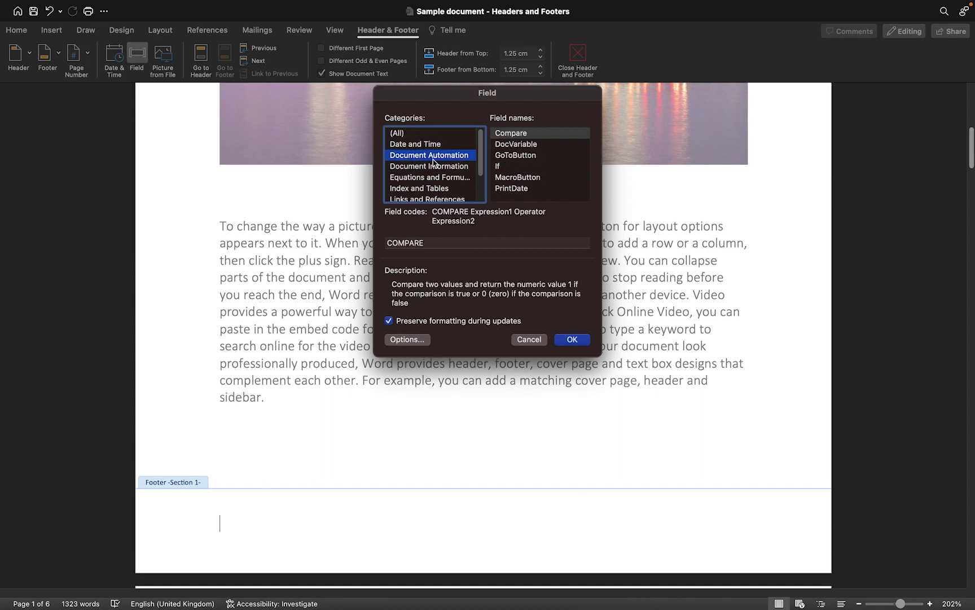
{"action": "left_click", "coordinate": [426, 190]}
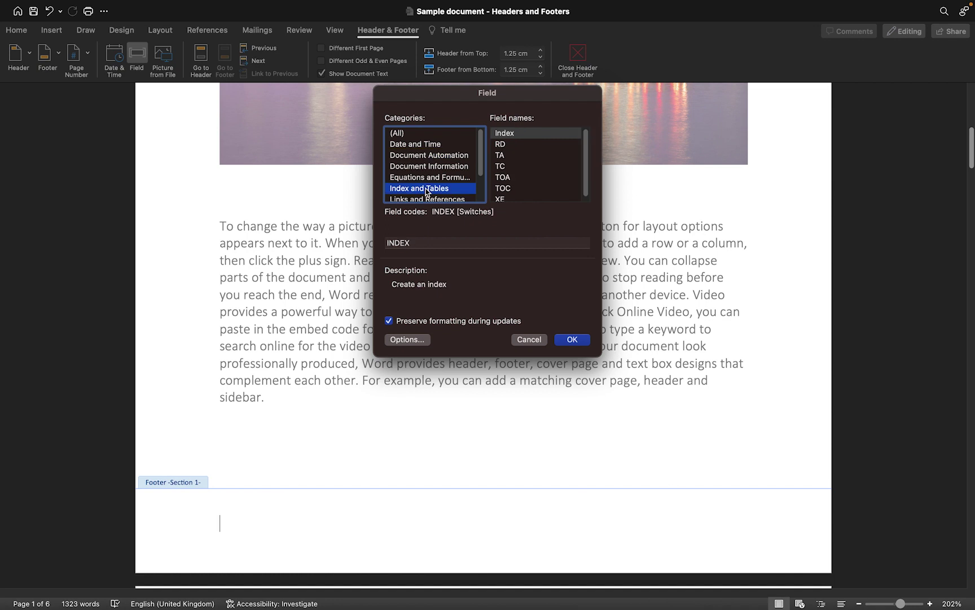
{"action": "left_click", "coordinate": [408, 145]}
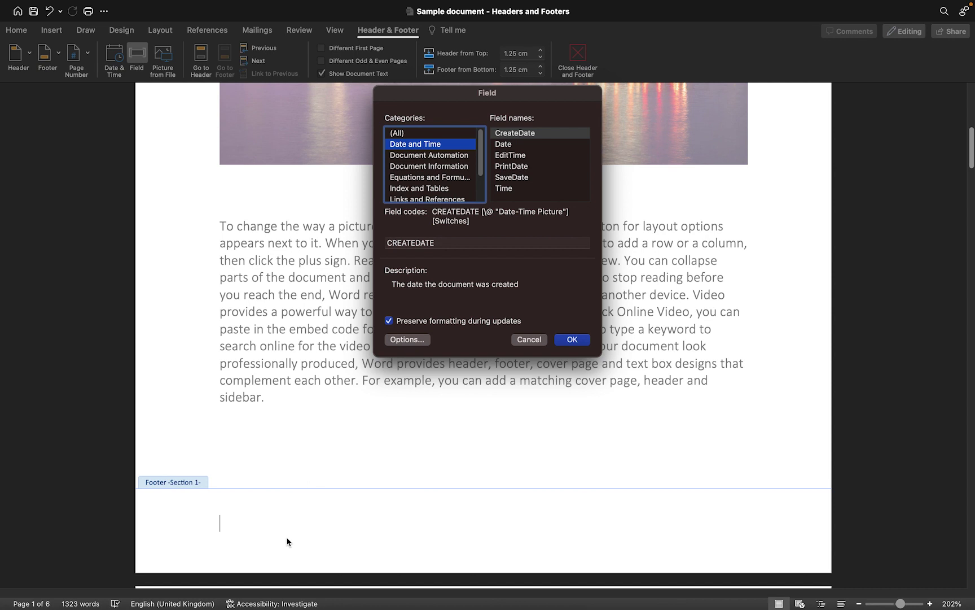
{"action": "left_click", "coordinate": [510, 148]}
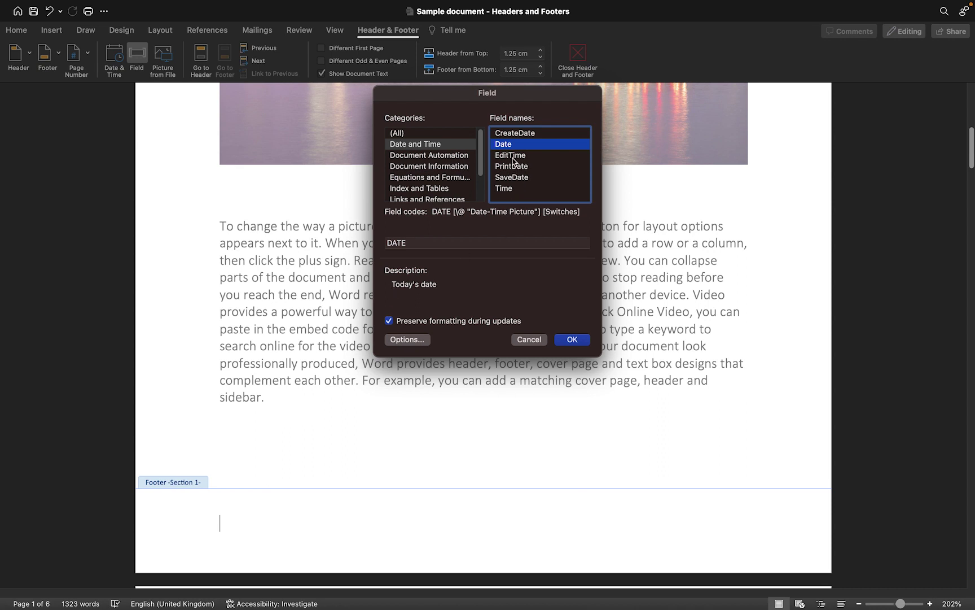
{"action": "left_click", "coordinate": [513, 156]}
{"action": "left_click", "coordinate": [513, 168]}
{"action": "left_click", "coordinate": [513, 179]}
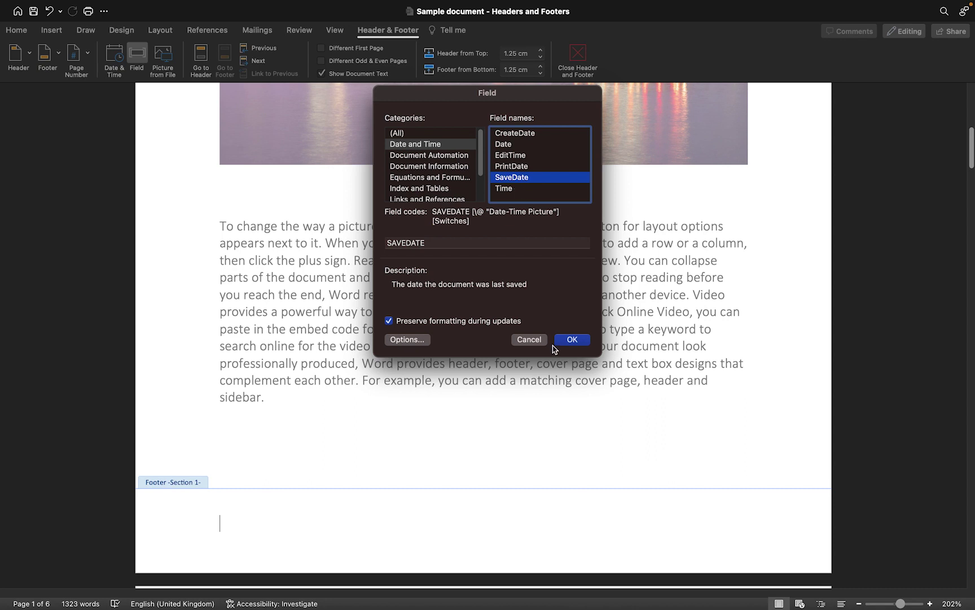
{"action": "left_click", "coordinate": [570, 340]}
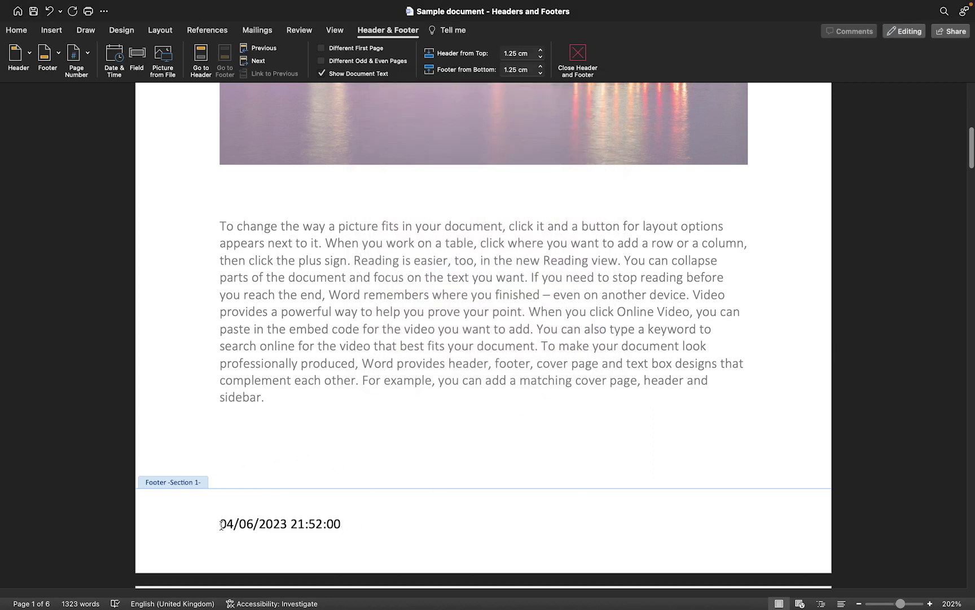
{"action": "left_click_drag", "start_coordinate": [220, 524], "coordinate": [280, 525]}
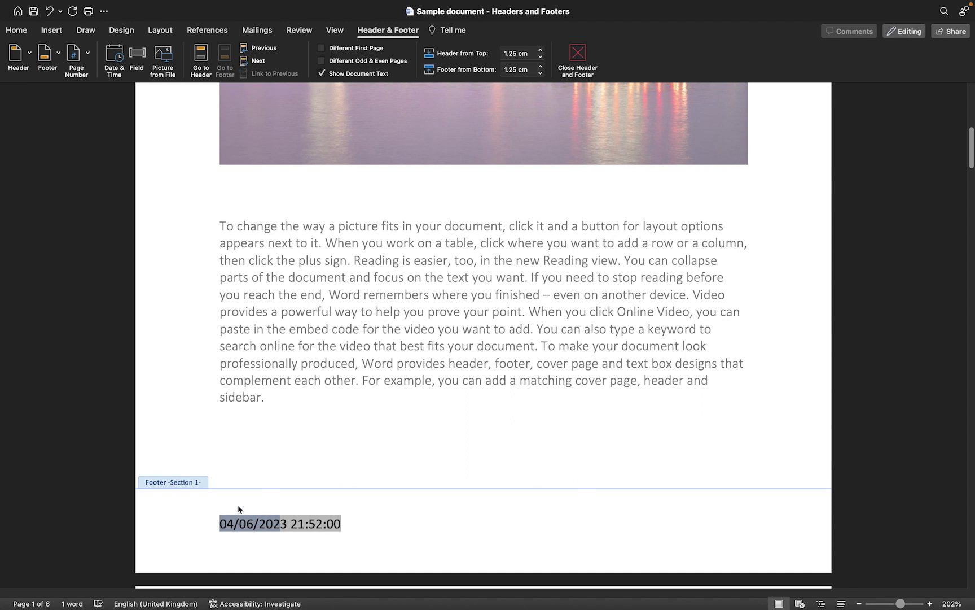
{"action": "left_click", "coordinate": [351, 519]}
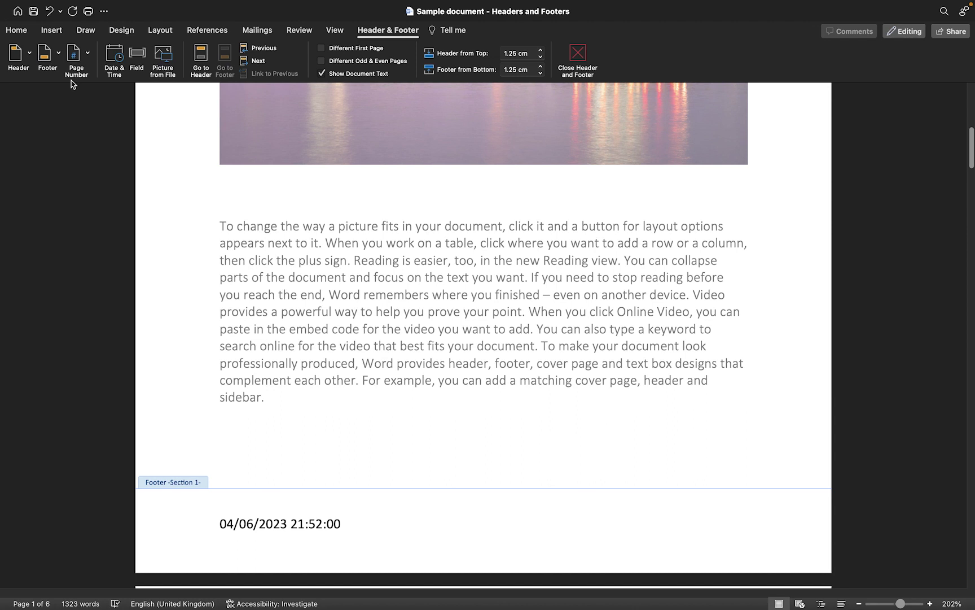
Add a Right-aligned page number to the footer, showing 1 on page one.
{"action": "left_click", "coordinate": [48, 53]}
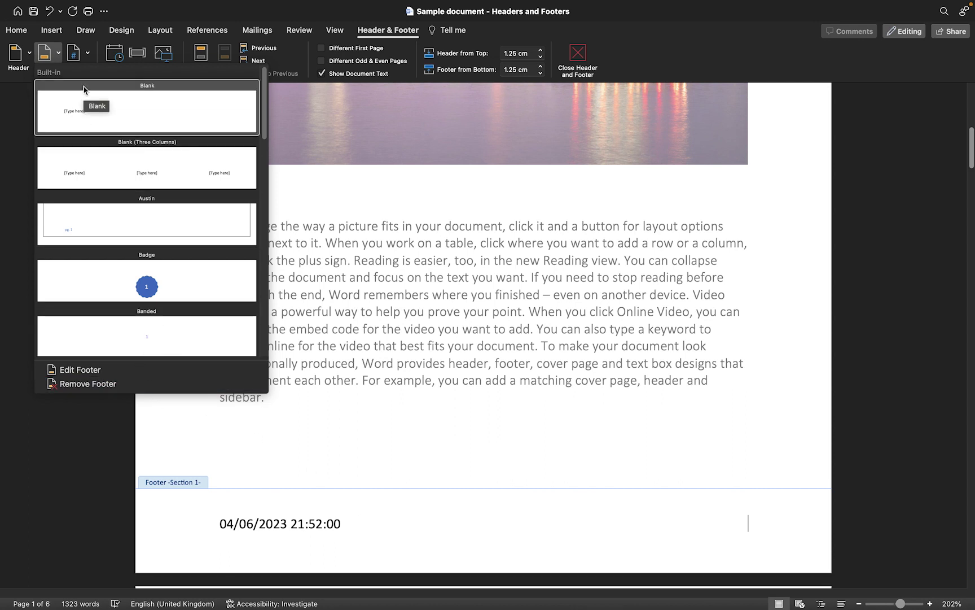
{"action": "left_click", "coordinate": [86, 62]}
{"action": "left_click", "coordinate": [86, 61]}
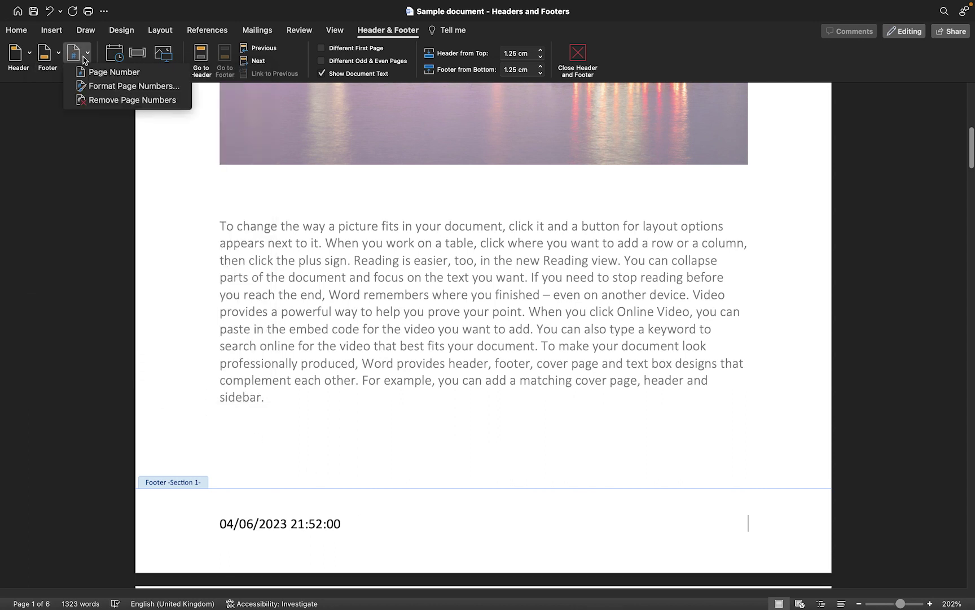
{"action": "left_click", "coordinate": [109, 72]}
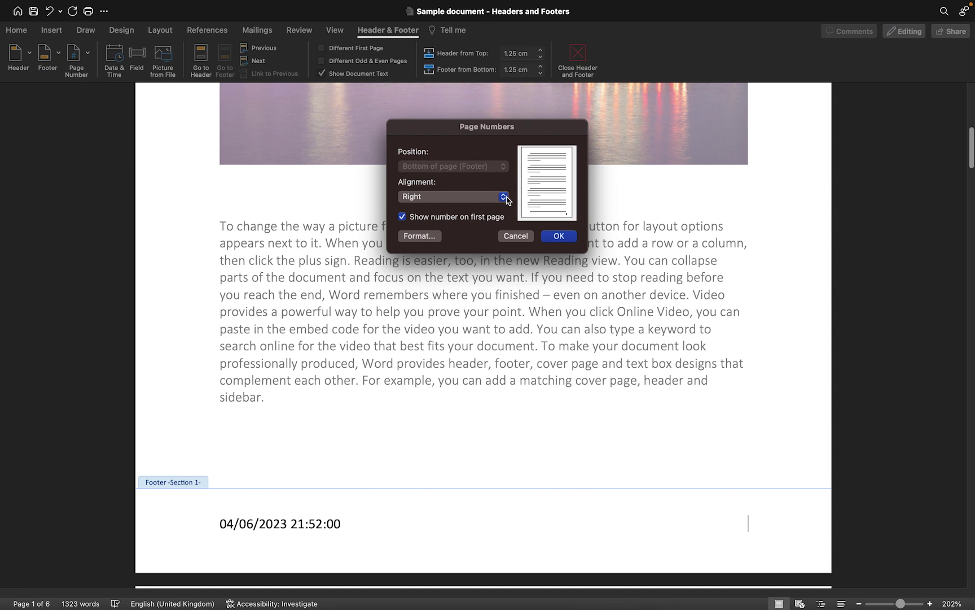
{"action": "left_click", "coordinate": [420, 198]}
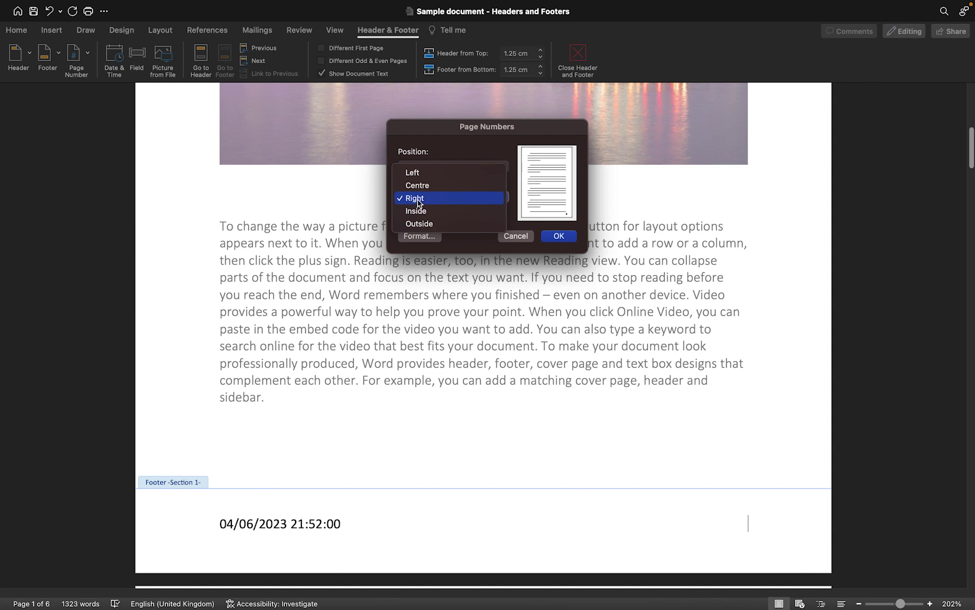
{"action": "left_click", "coordinate": [417, 202]}
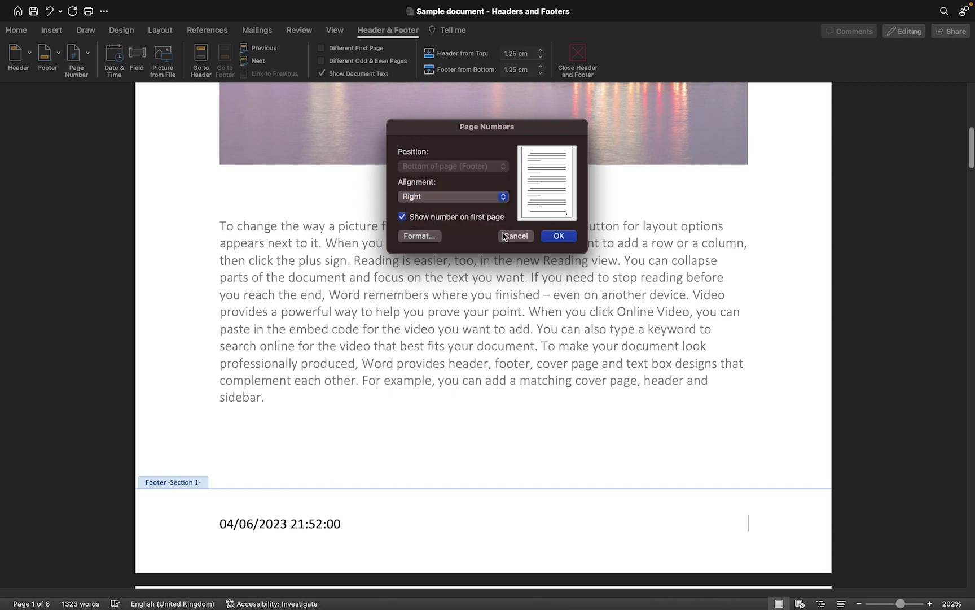
{"action": "left_click", "coordinate": [562, 237]}
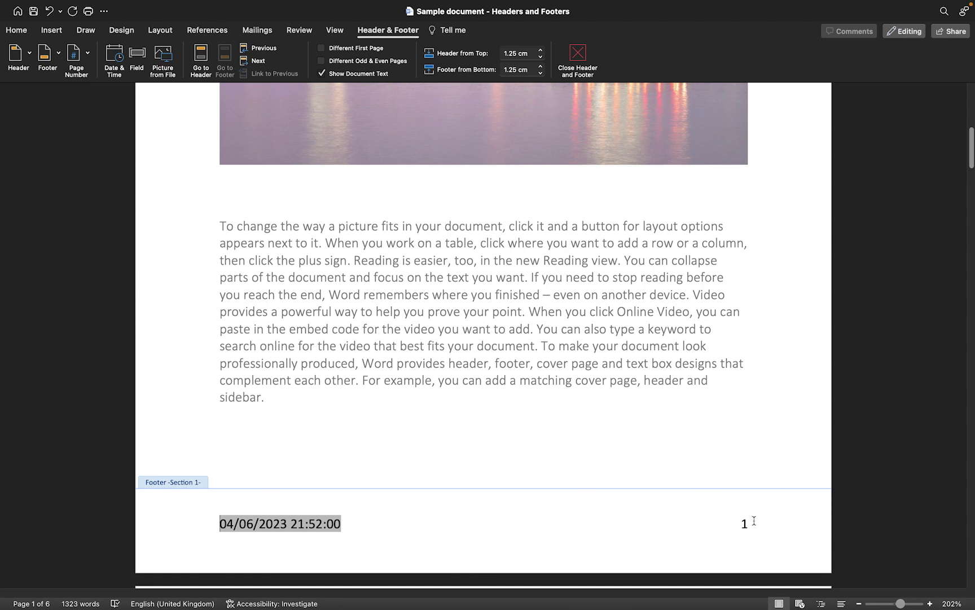
Close header and footer editing and scroll through the pages to page 5 of 6.
{"action": "scroll", "coordinate": [537, 367], "scroll_direction": "down", "scroll_amount": 3}
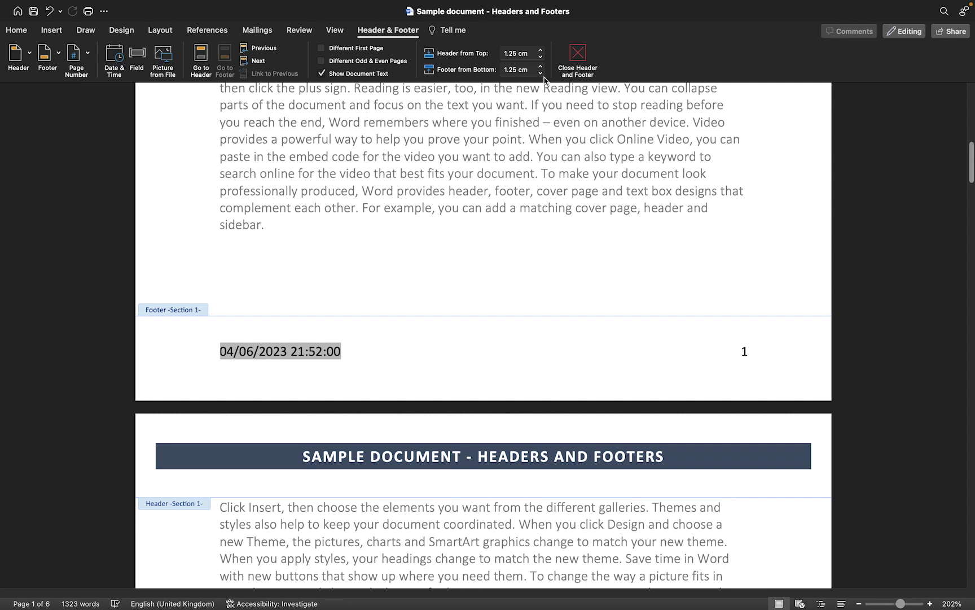
{"action": "left_click", "coordinate": [578, 54]}
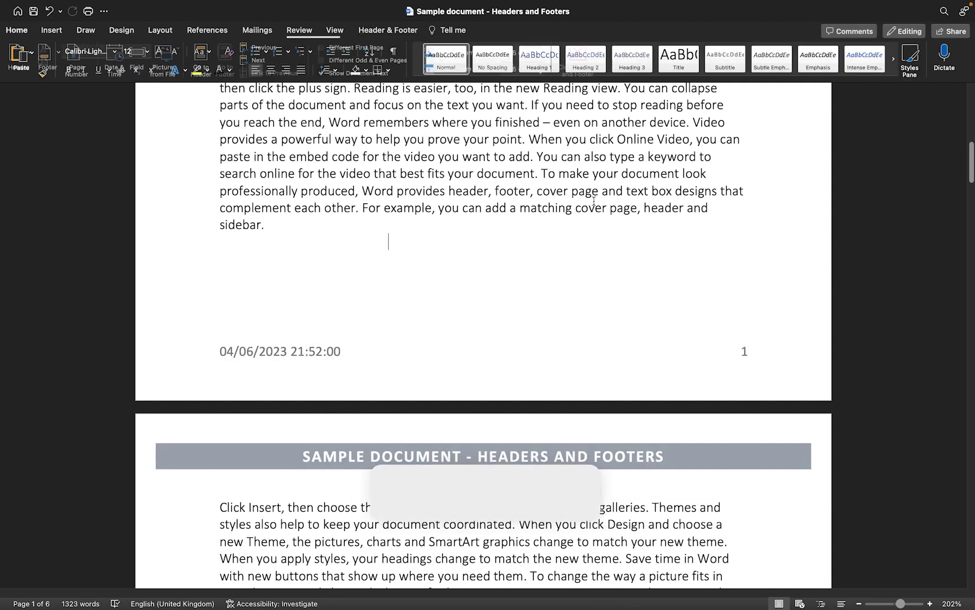
{"action": "scroll", "coordinate": [971, 158], "scroll_direction": "up", "scroll_amount": 1}
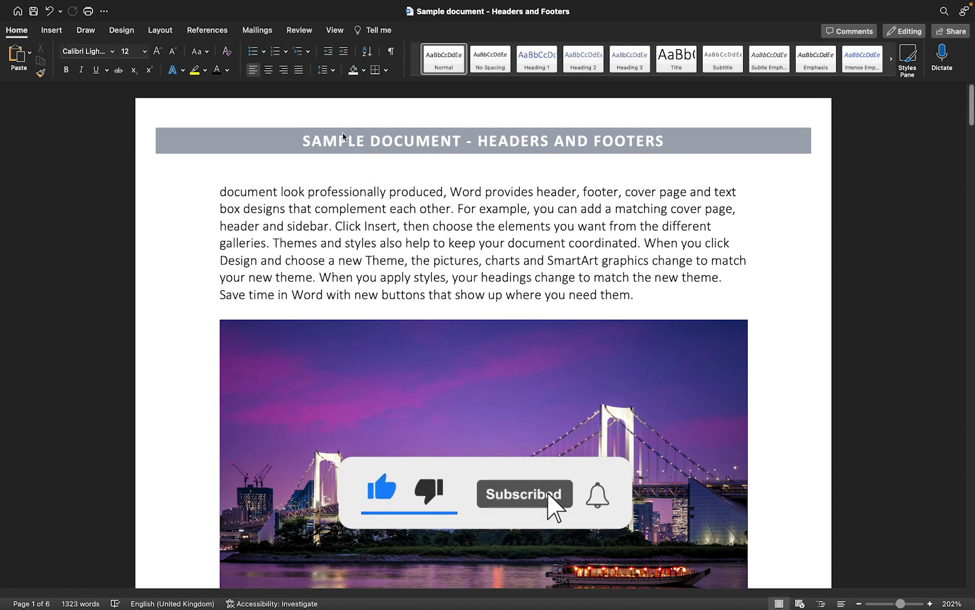
{"action": "scroll", "coordinate": [377, 164], "scroll_direction": "down", "scroll_amount": 4}
{"action": "scroll", "coordinate": [378, 152], "scroll_direction": "down", "scroll_amount": 13}
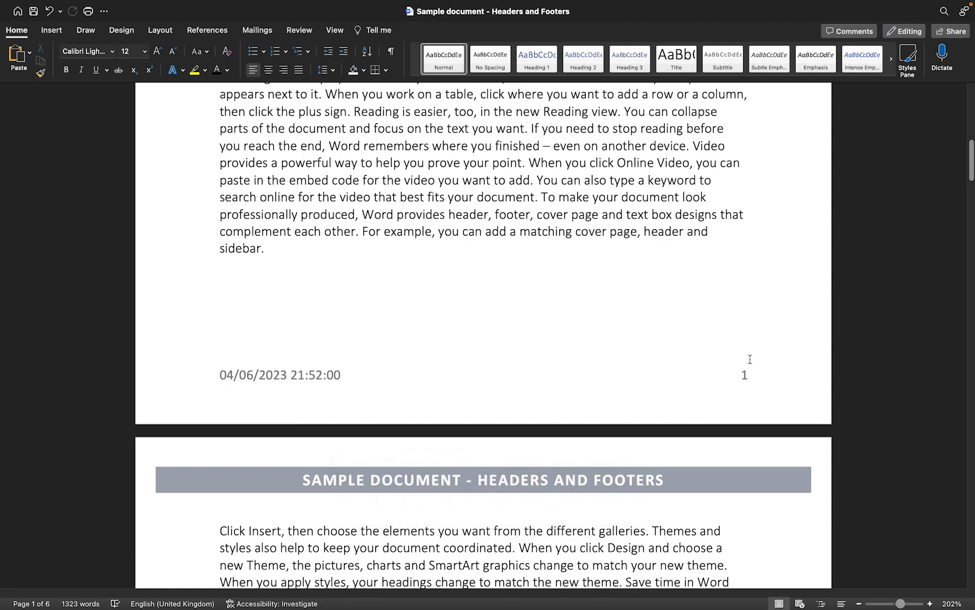
{"action": "scroll", "coordinate": [751, 356], "scroll_direction": "down", "scroll_amount": 20}
{"action": "scroll", "coordinate": [749, 359], "scroll_direction": "down", "scroll_amount": 20}
{"action": "scroll", "coordinate": [748, 359], "scroll_direction": "down", "scroll_amount": 20}
{"action": "scroll", "coordinate": [748, 359], "scroll_direction": "down", "scroll_amount": 8}
{"action": "scroll", "coordinate": [748, 362], "scroll_direction": "up", "scroll_amount": 4}
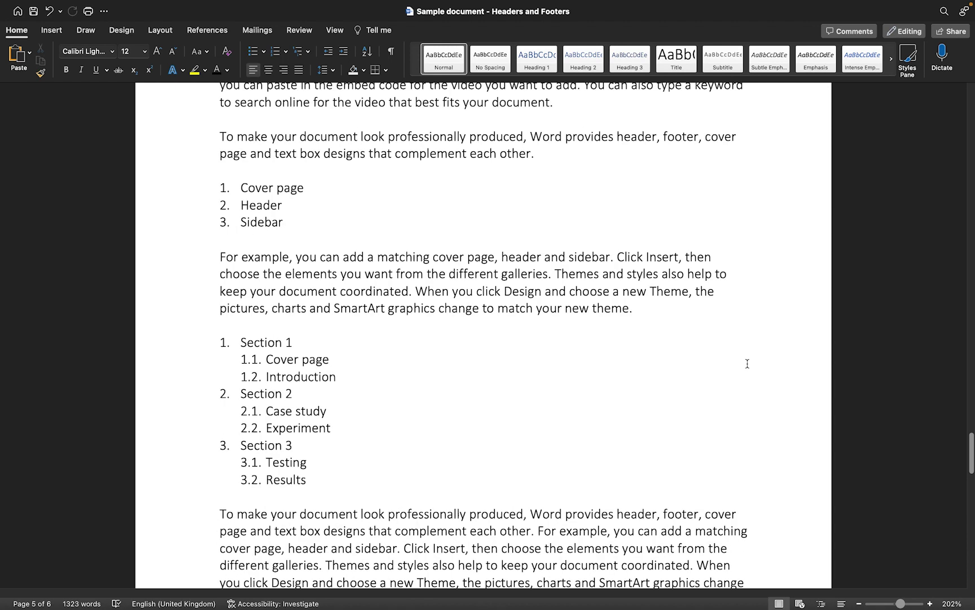